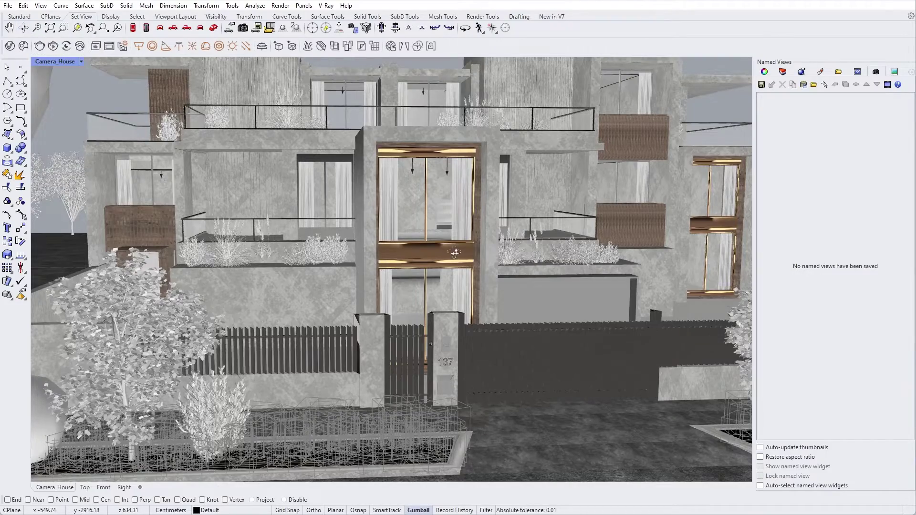
Pan and zoom the Camera_House viewport to frame the house, lawn and winding path
right_click_drag(456, 253, 331, 206, "shift")
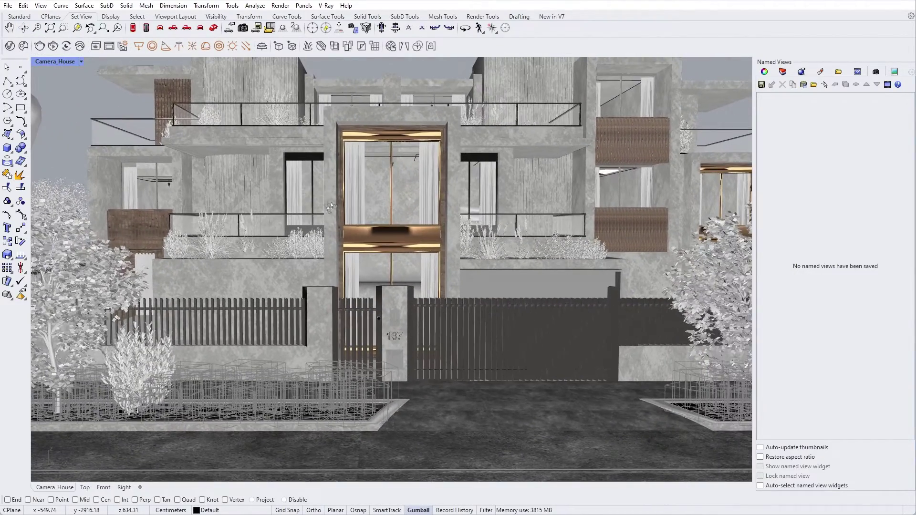
scroll(420, 205, "down", 8)
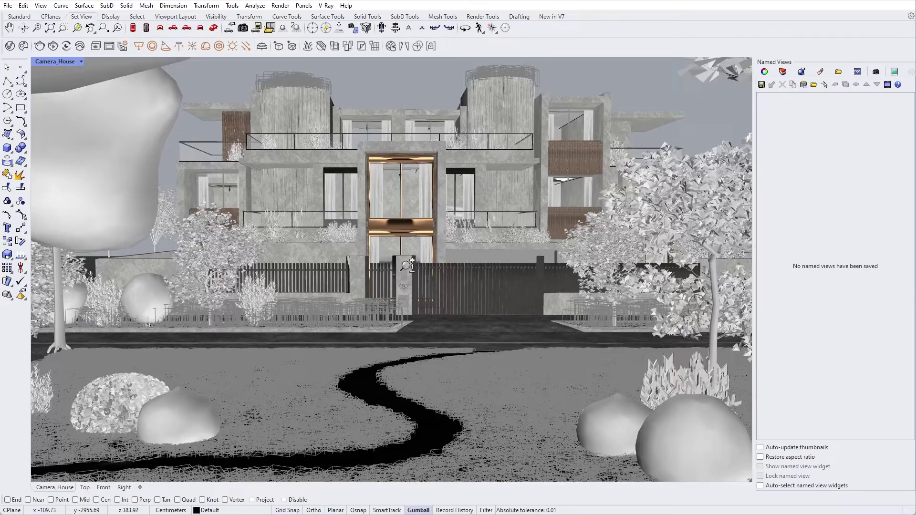
scroll(411, 214, "down", 3)
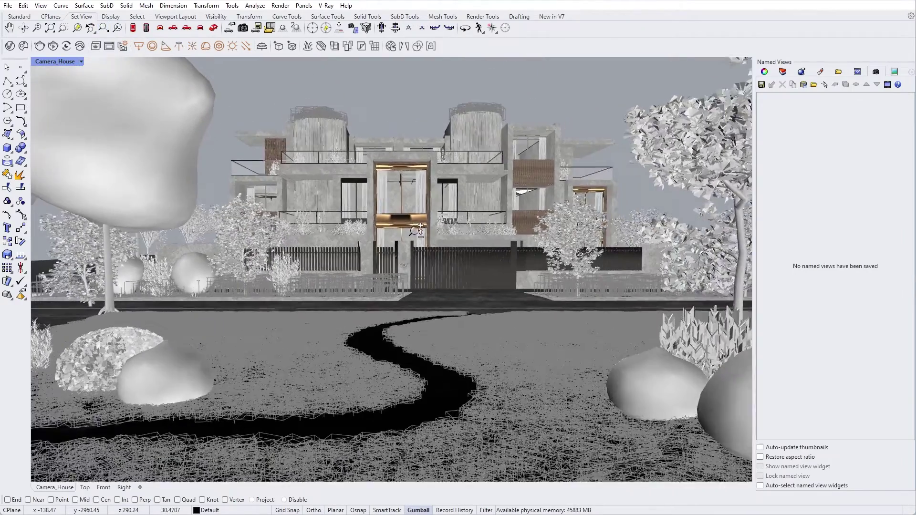
scroll(429, 217, "up", 5)
scroll(429, 215, "up", 3)
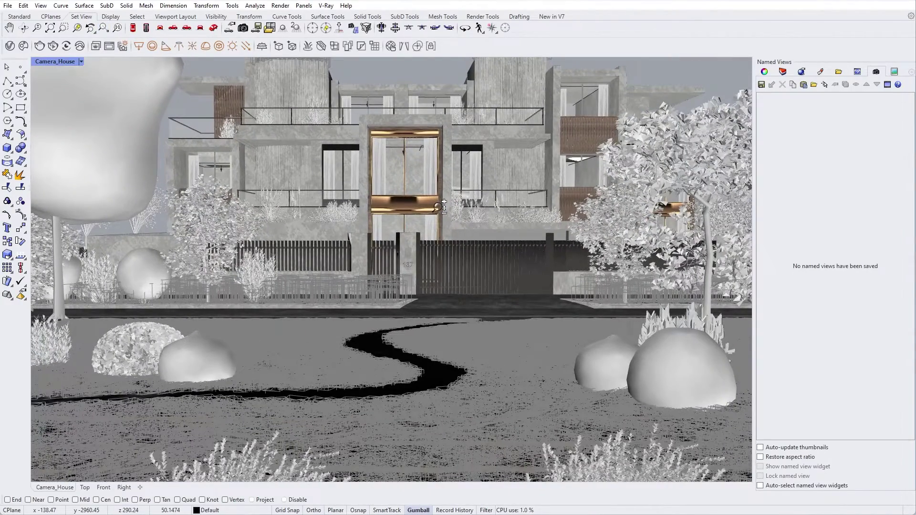
scroll(442, 206, "up", 1)
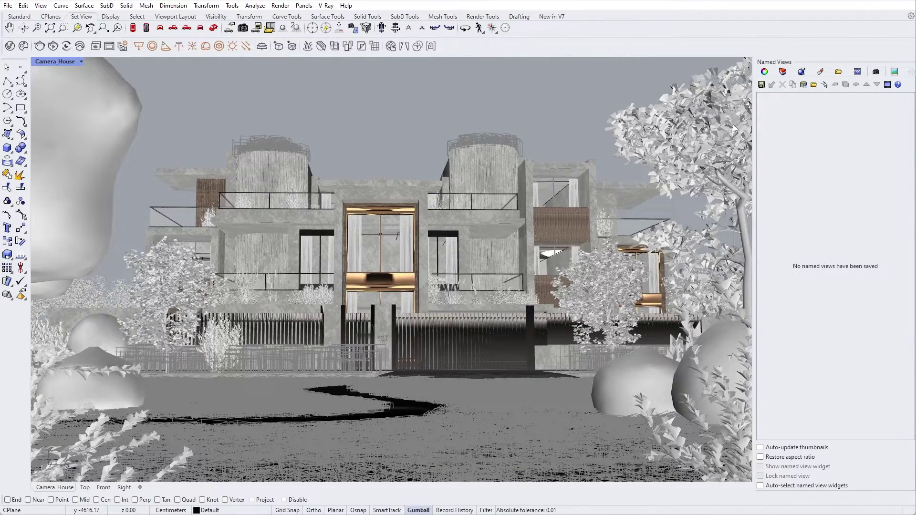
Save the framed view as House_Exterior and start an interactive render of it
left_click(762, 84)
type("House_Exterior")
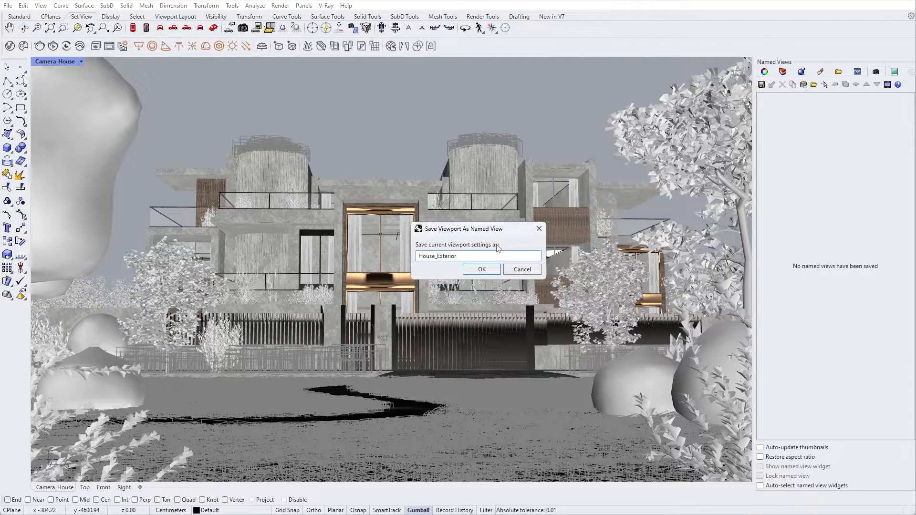
left_click(483, 270)
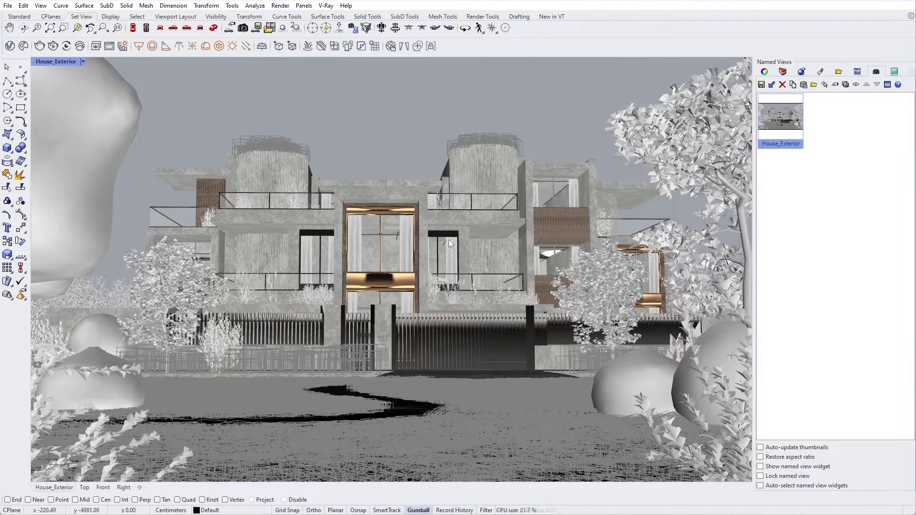
left_click(53, 46)
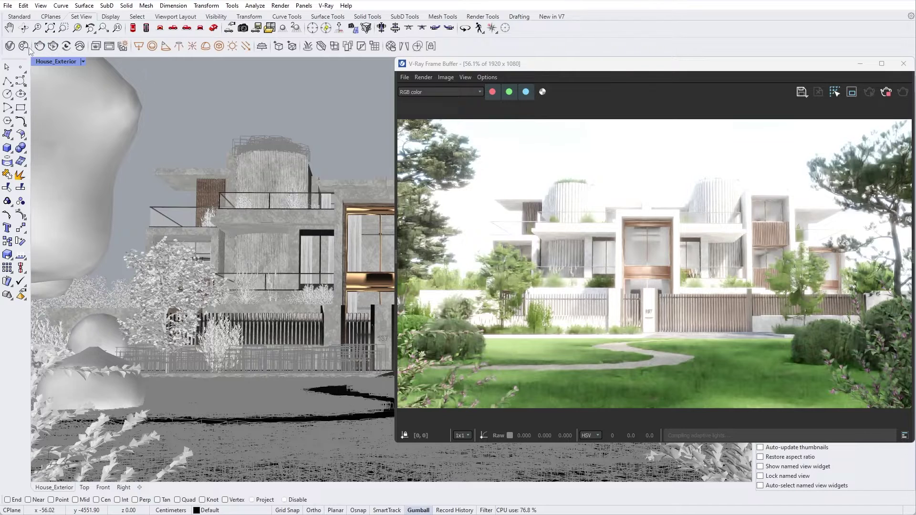
Bring up the V-Ray Asset Editor render settings beside the running House_Exterior render
left_click(10, 46)
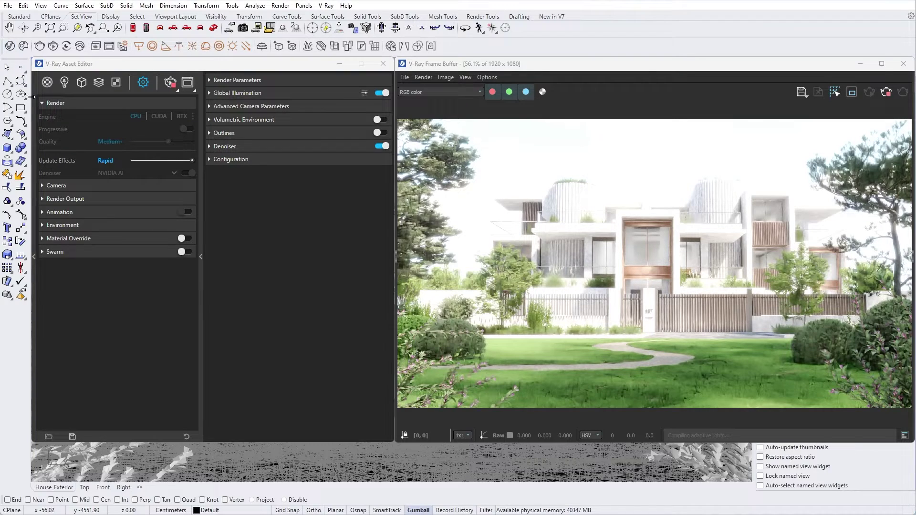
Give the V-Ray camera exposure value 12, automatic white balance and 0.125 vertical lens tilt
left_click(42, 185)
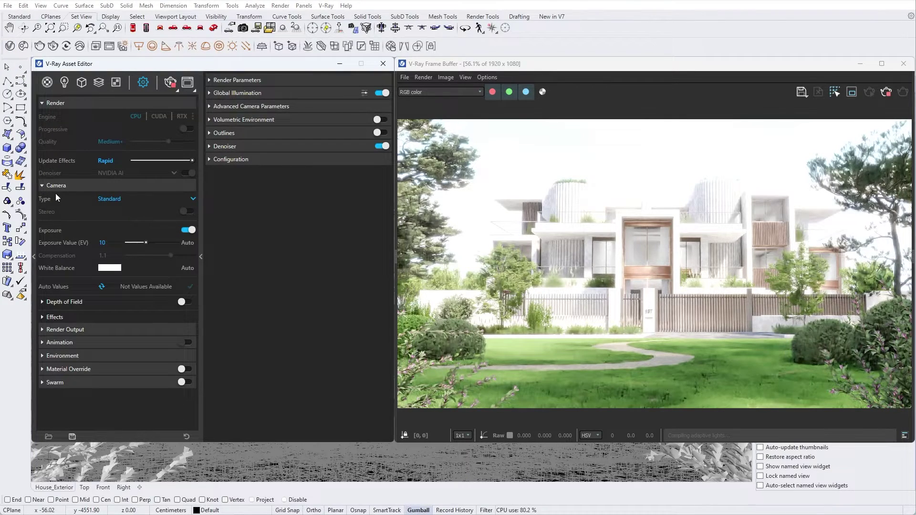
left_click(107, 243)
type("12")
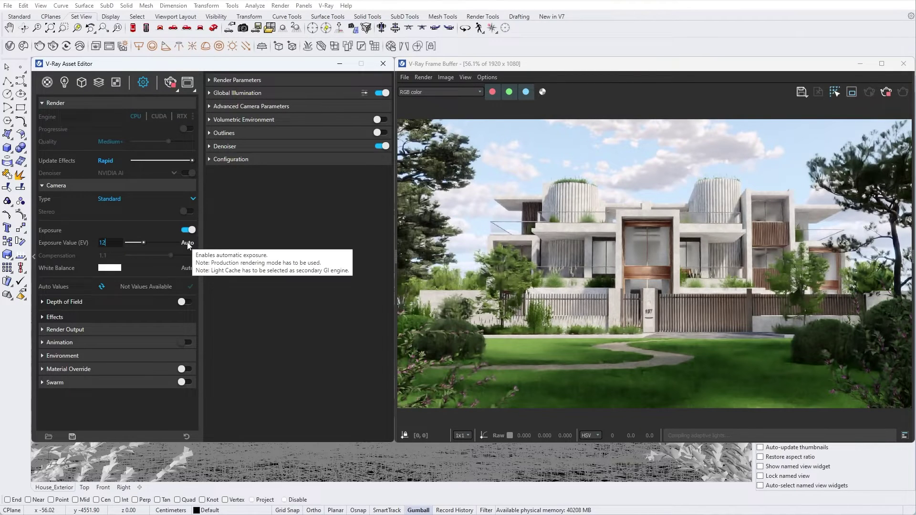
left_click(186, 267)
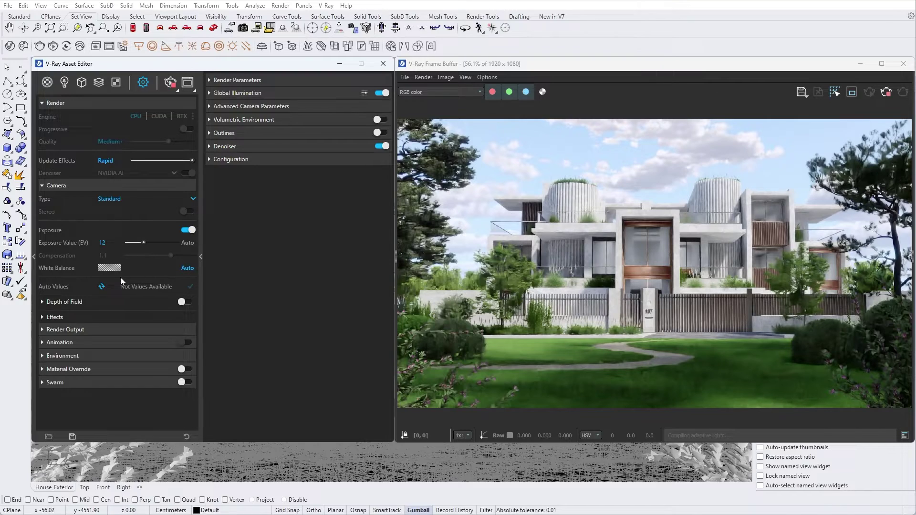
left_click(41, 317)
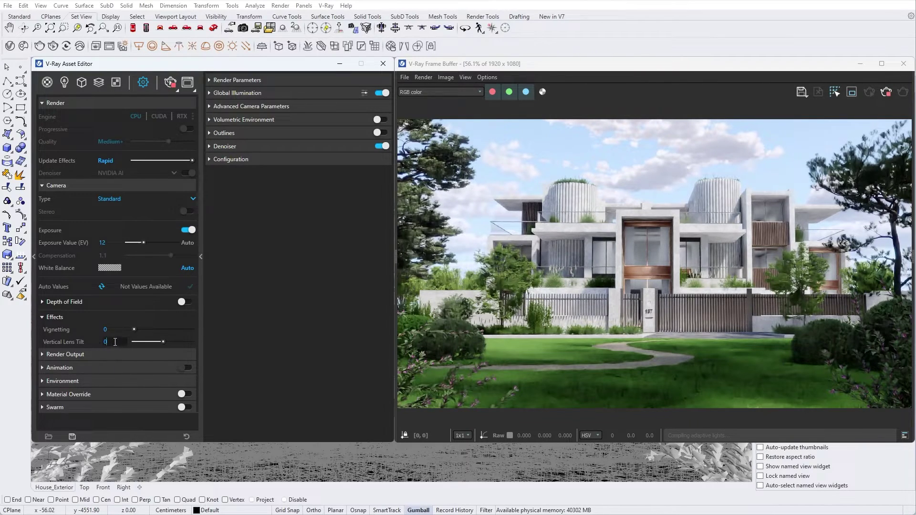
type(".125")
key("Return")
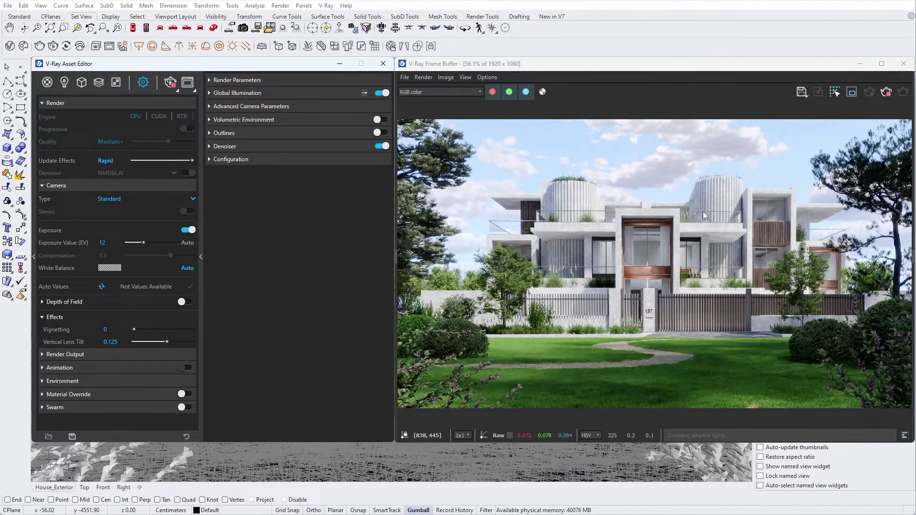
Stop the interactive render, render the house at High+ quality, then minimize the frame buffer
left_click(887, 94)
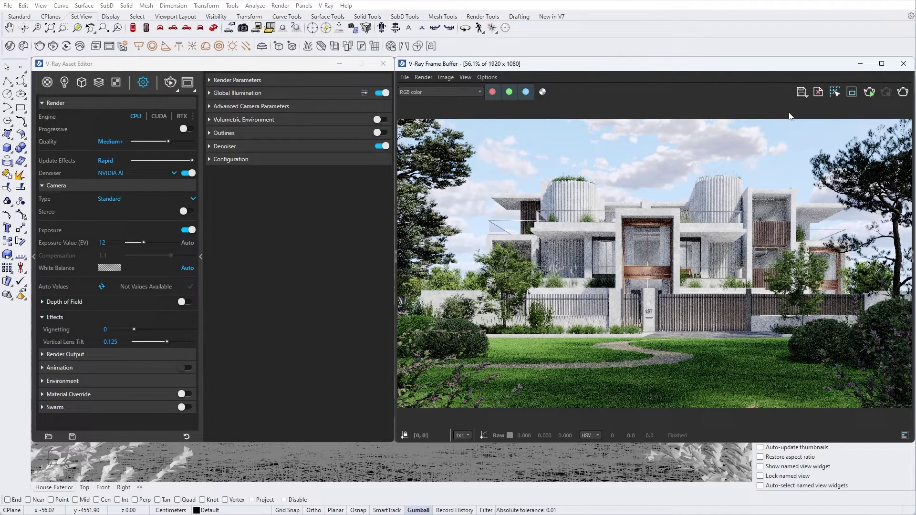
left_click_drag(174, 142, 196, 142)
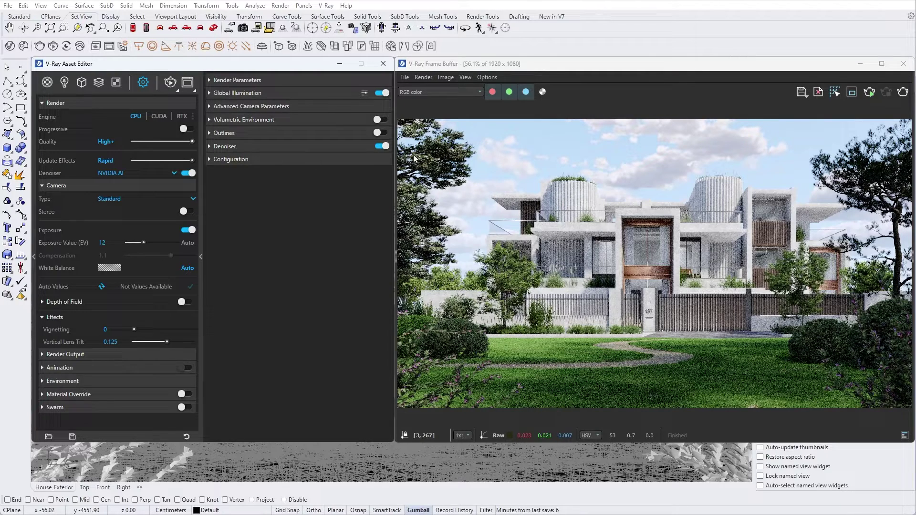
left_click(902, 92)
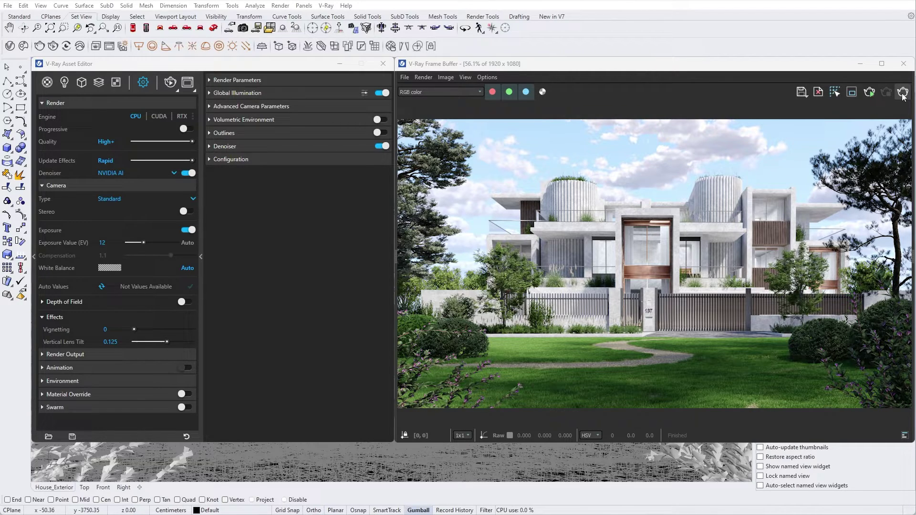
left_click(860, 65)
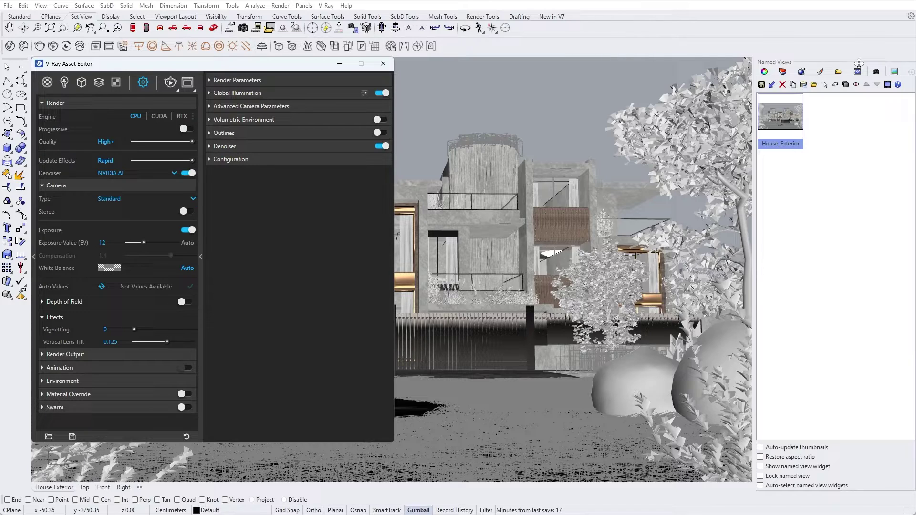
Save a Daytime snapshot capturing layer, light, object, rendering and view states
left_click(895, 72)
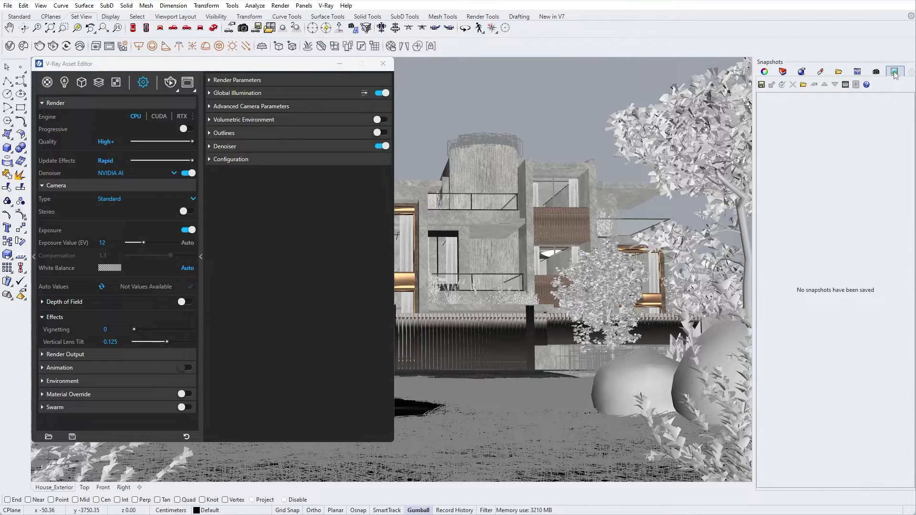
left_click(762, 85)
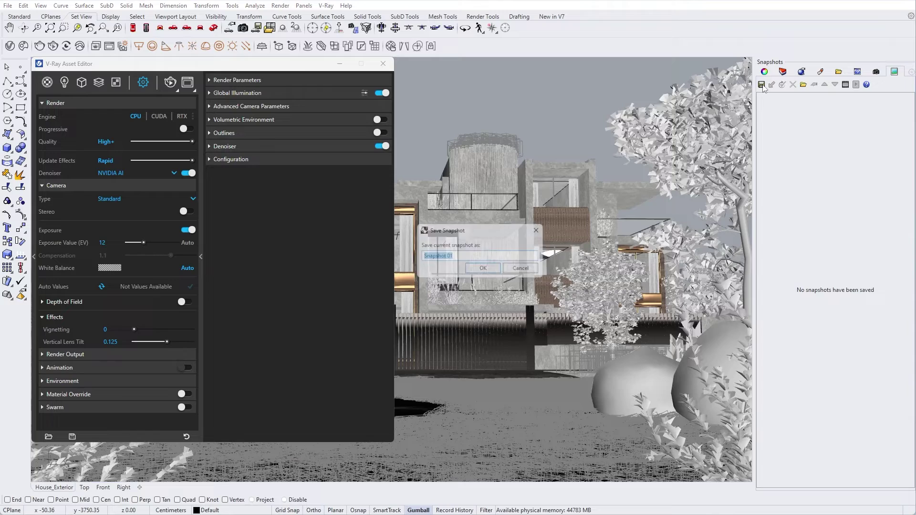
type("Daytime")
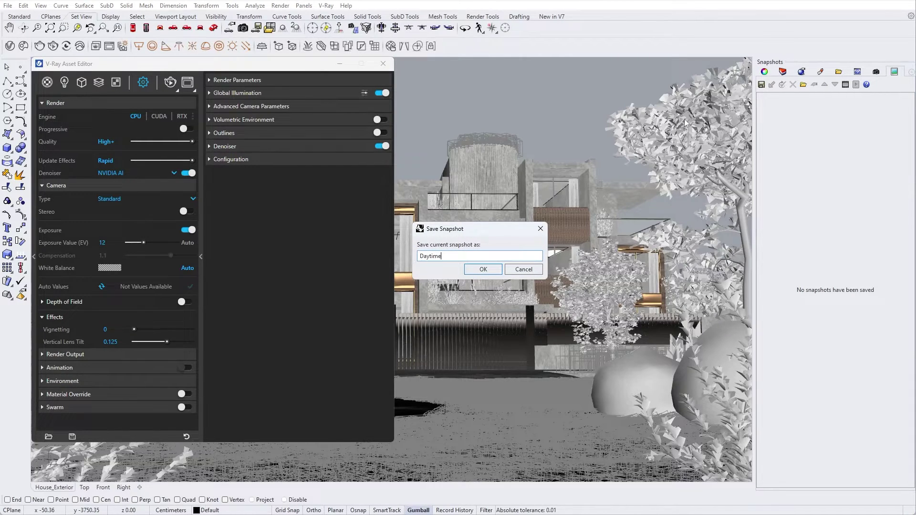
left_click(483, 270)
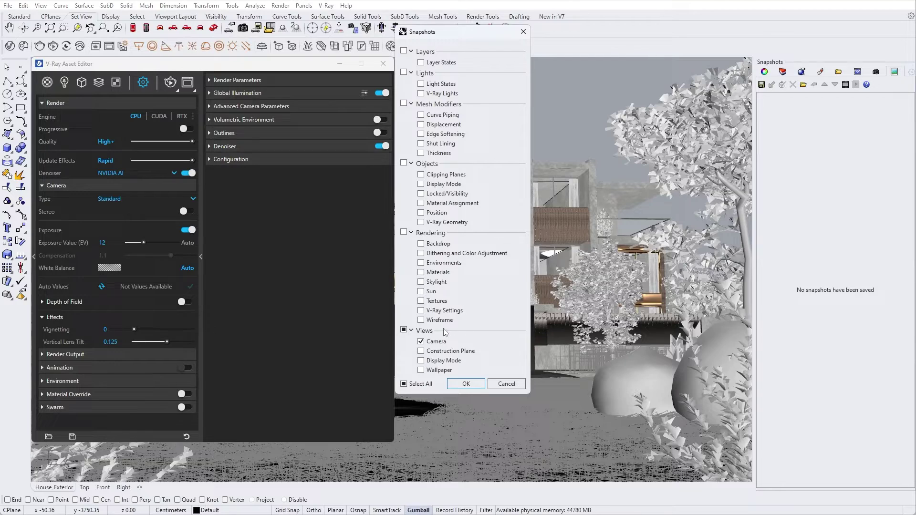
left_click(456, 384)
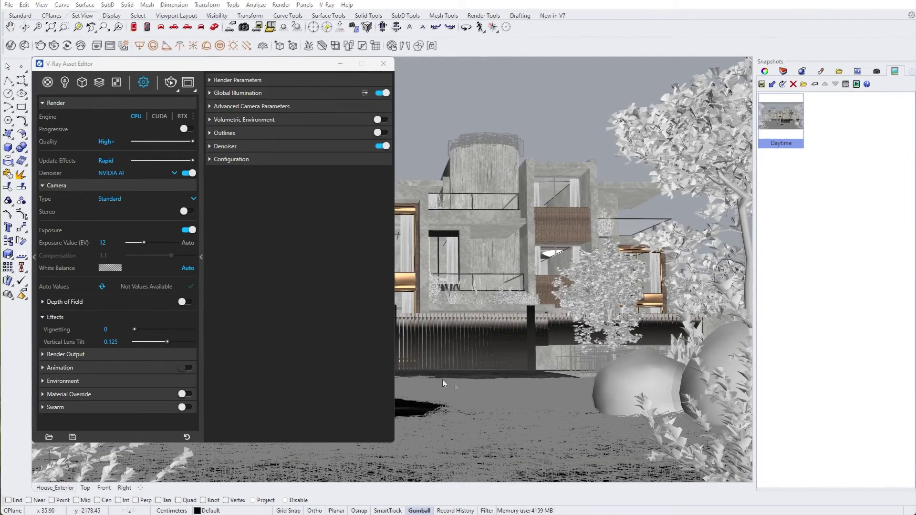
Turn off the sun light and switch on the Dome Light_night light
left_click(66, 82)
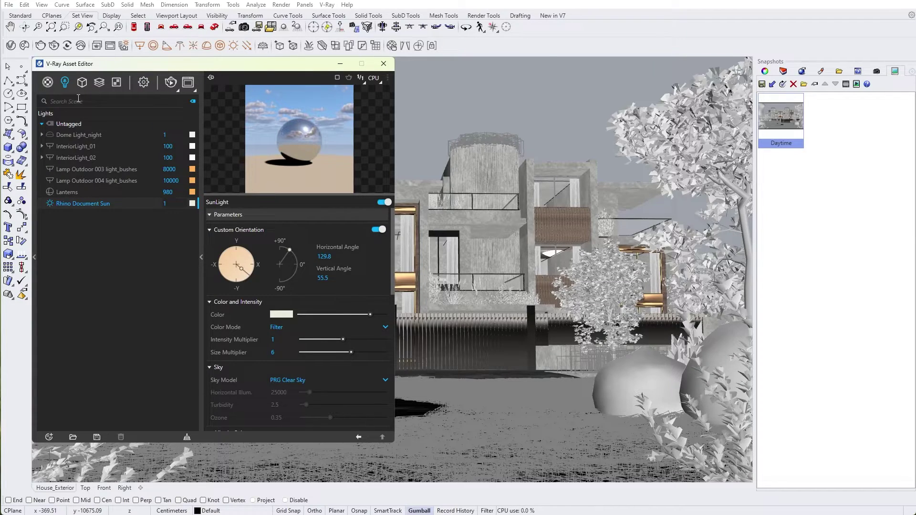
left_click(384, 202)
left_click(60, 134)
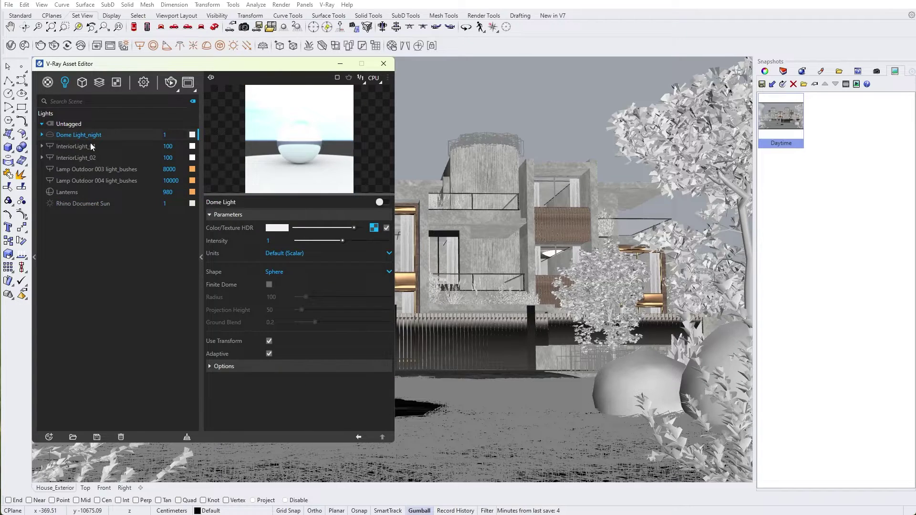
left_click(381, 202)
Give InteriorLight_01 a 2733 K colour temperature, and both interior lights intensity 150
left_click(117, 145)
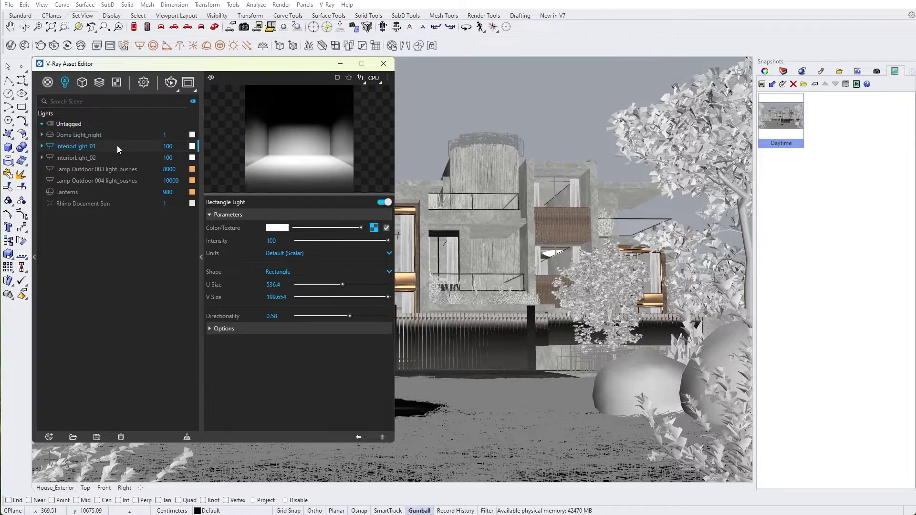
left_click(374, 228)
double_click(284, 252)
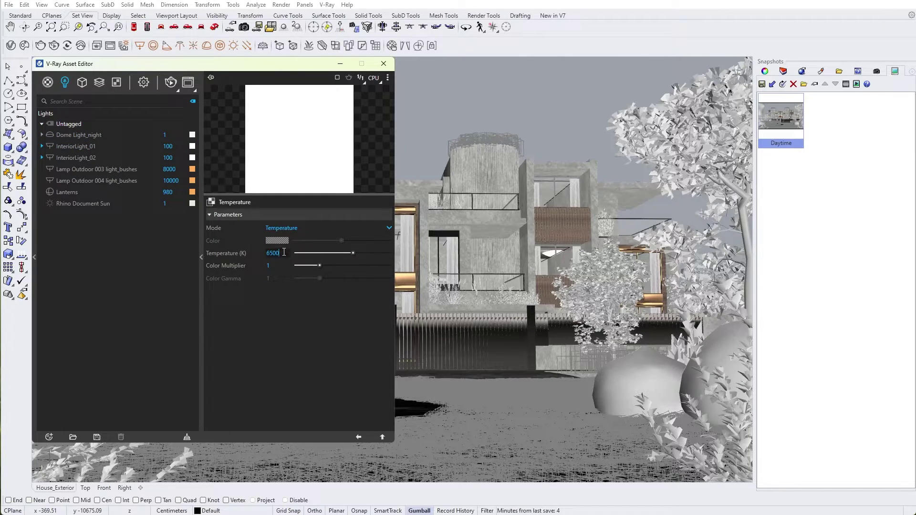
type("2733")
key("Return")
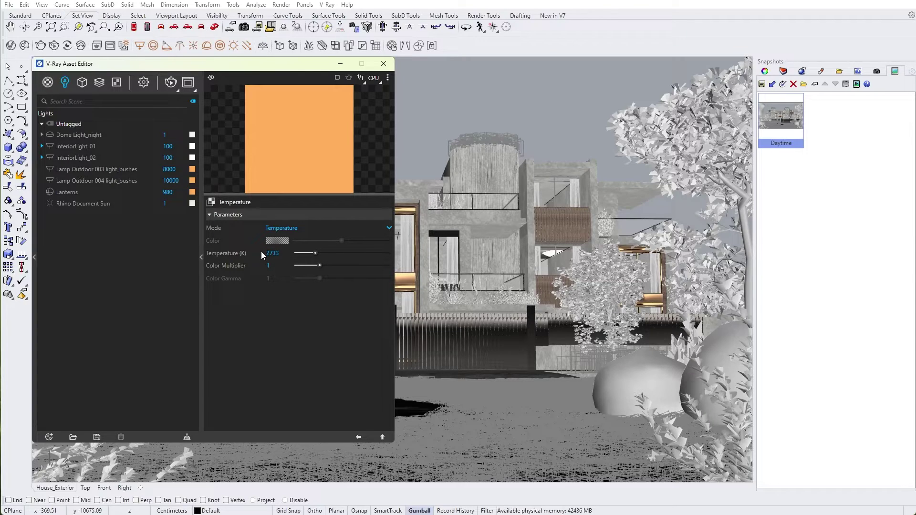
double_click(168, 146)
type("150")
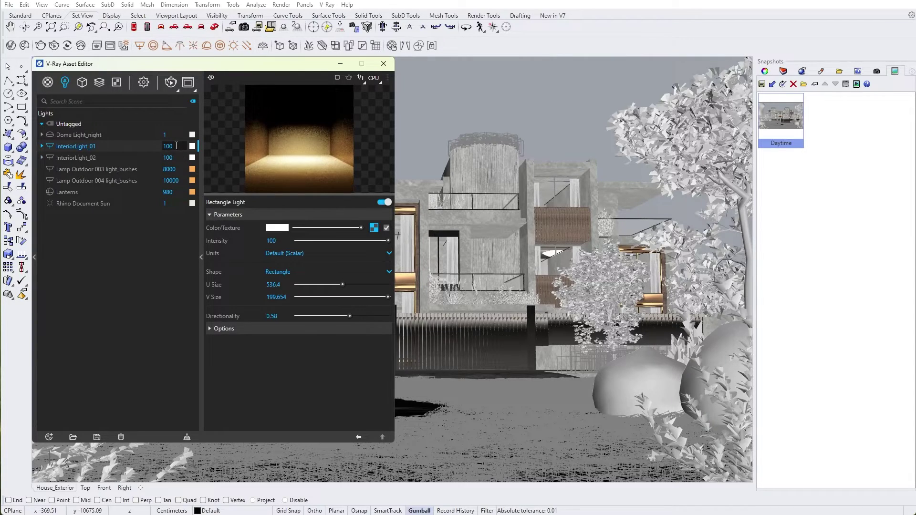
left_click(170, 158)
double_click(170, 158)
type("150")
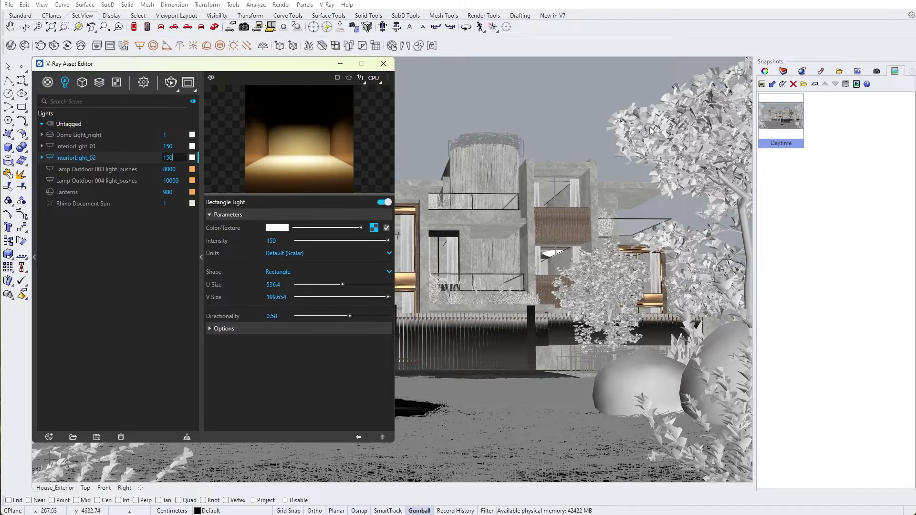
Turn on the LAWN_LIGHTS and NIGHT_LIGHTS layers
left_click(782, 72)
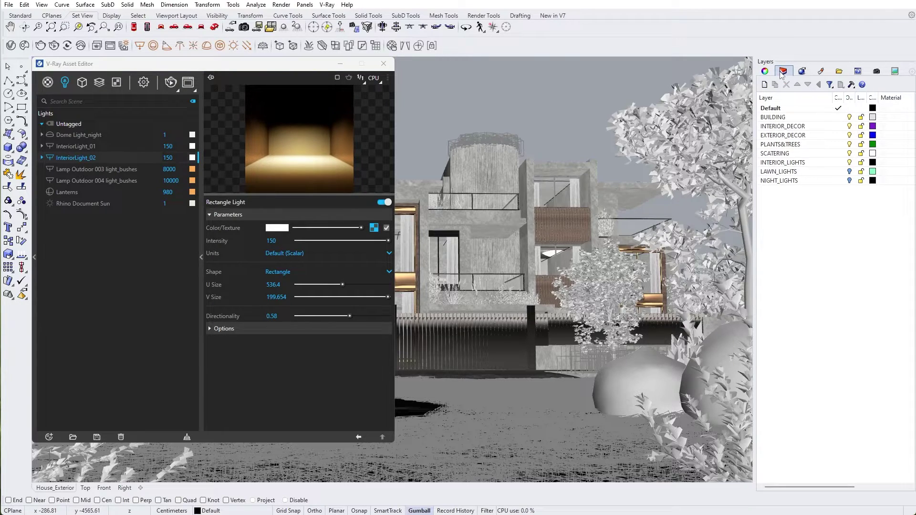
left_click(850, 172)
left_click(850, 180)
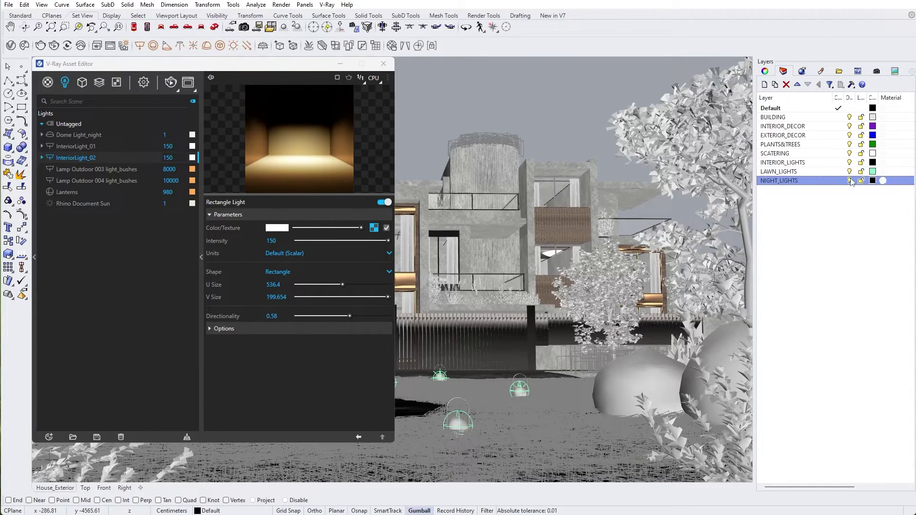
Save a Night-time snapshot with all scene properties
left_click(894, 72)
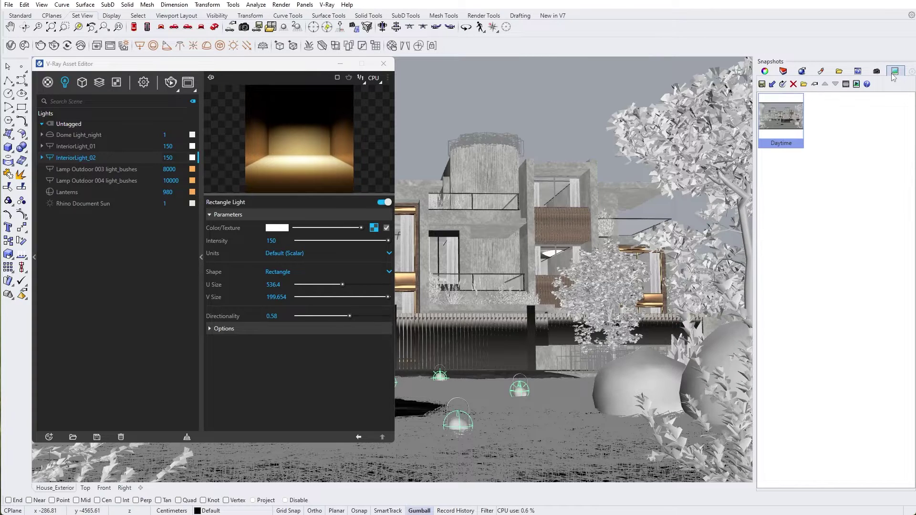
left_click(762, 85)
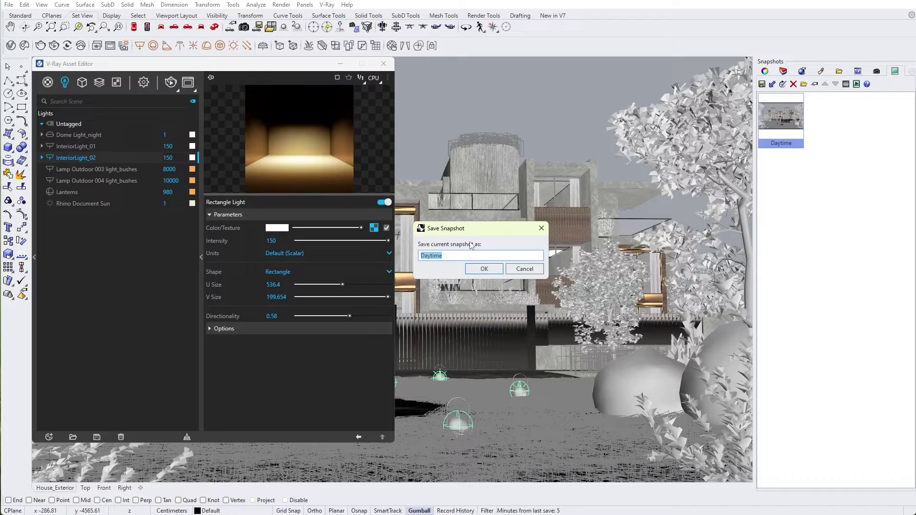
type("Night-time")
left_click(484, 269)
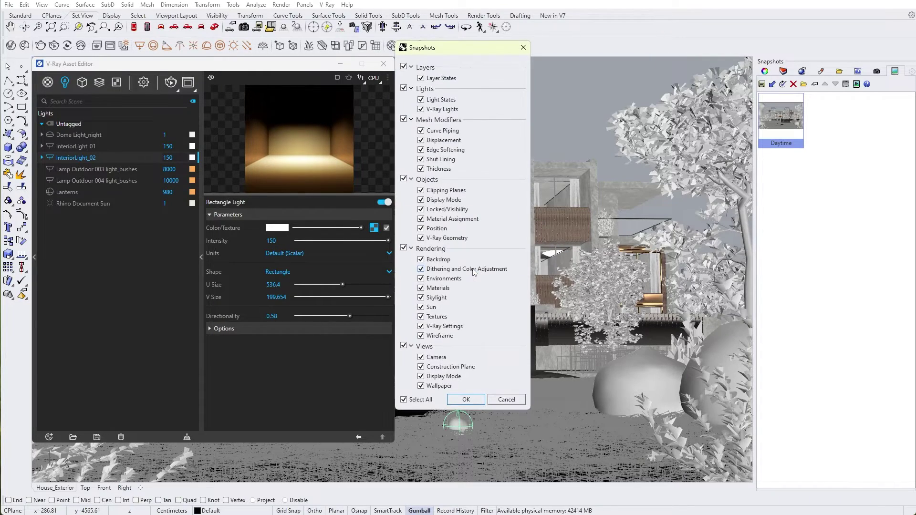
left_click(465, 400)
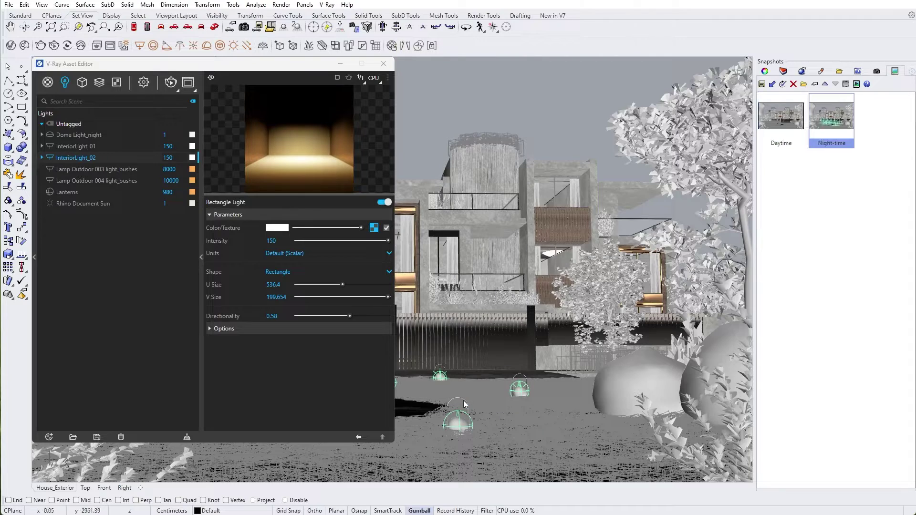
Restore the Daytime snapshot, then the Night-time snapshot, to check both
double_click(781, 125)
left_click(833, 124)
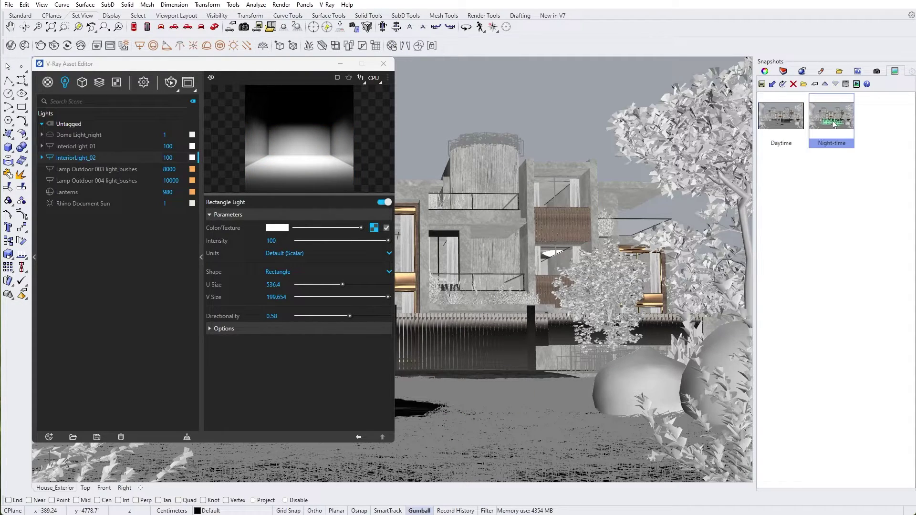
double_click(833, 124)
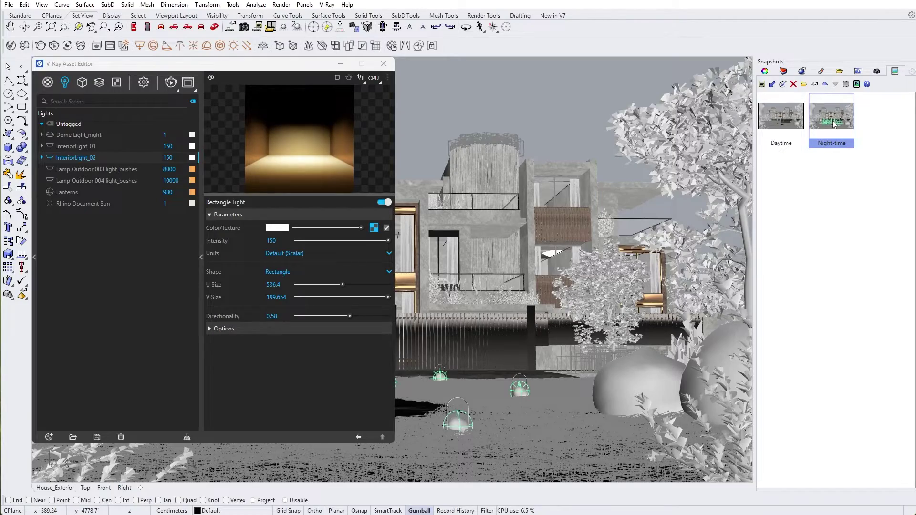
Render the current view in the V-Ray Frame Buffer
left_click(54, 45)
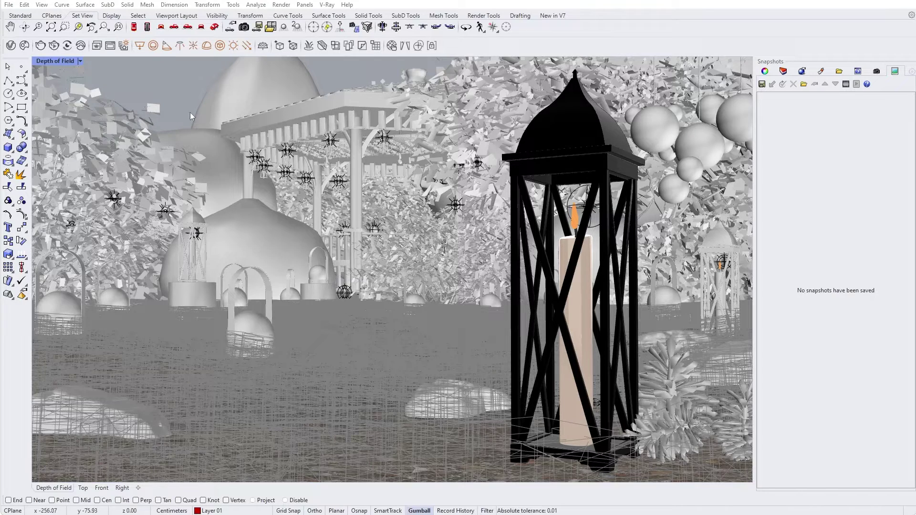
Enable Camera > Depth of Field in the V-Ray settings, with Focus Source on Fixed Distance
left_click(11, 45)
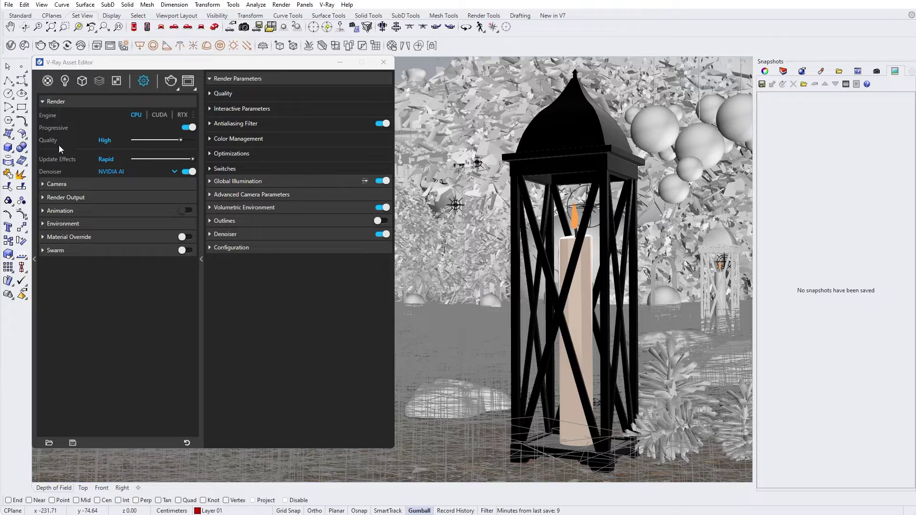
left_click(61, 184)
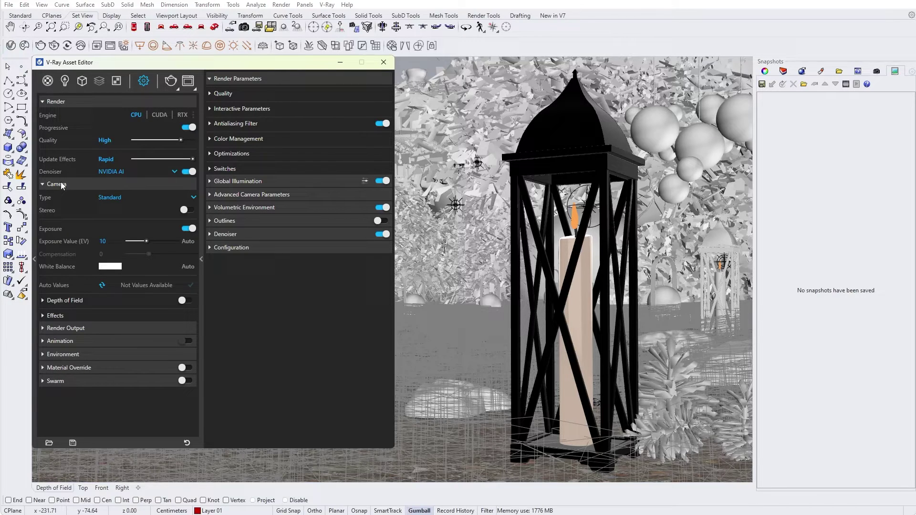
left_click(65, 301)
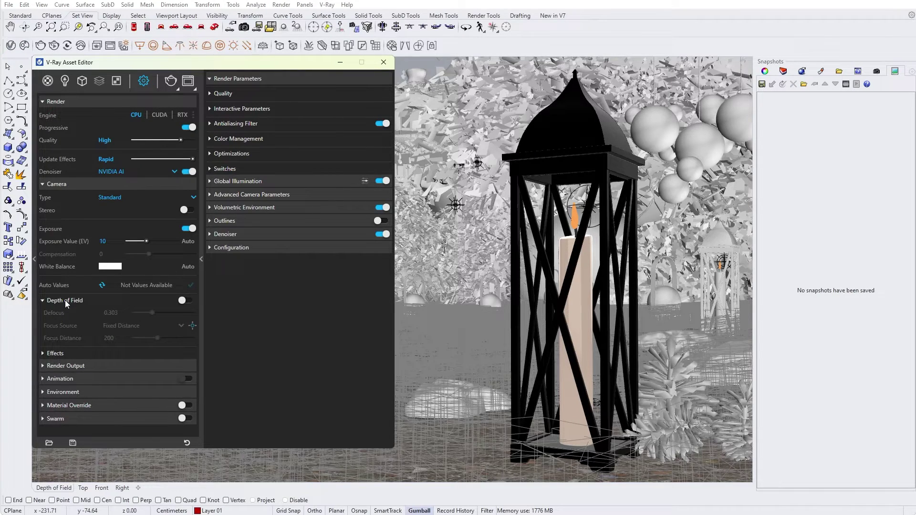
left_click(182, 302)
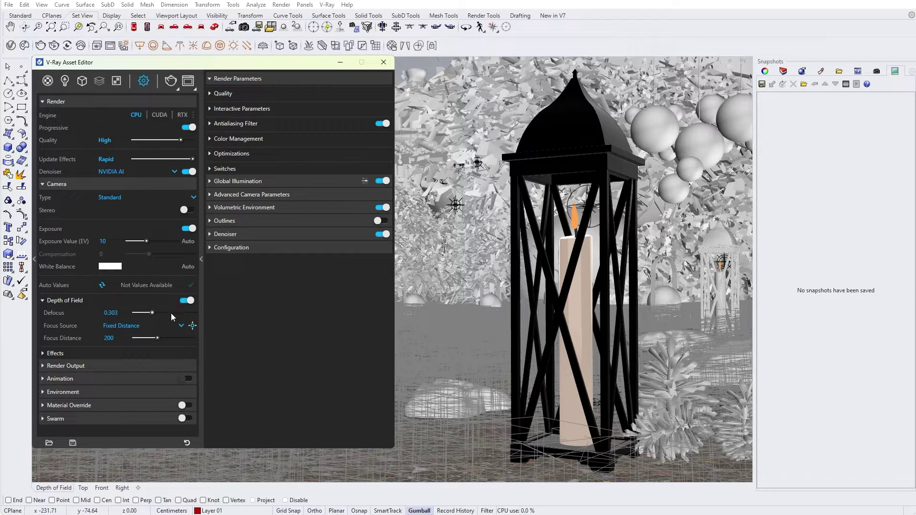
left_click(169, 325)
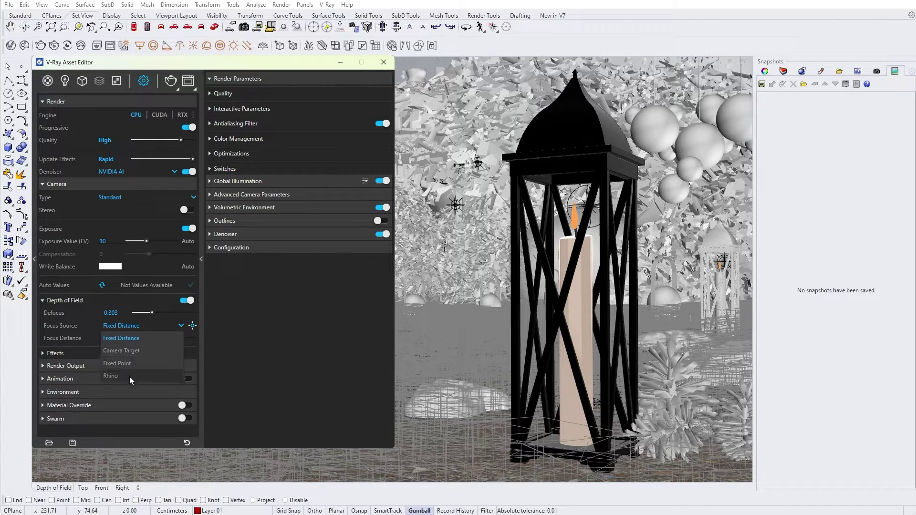
left_click(140, 339)
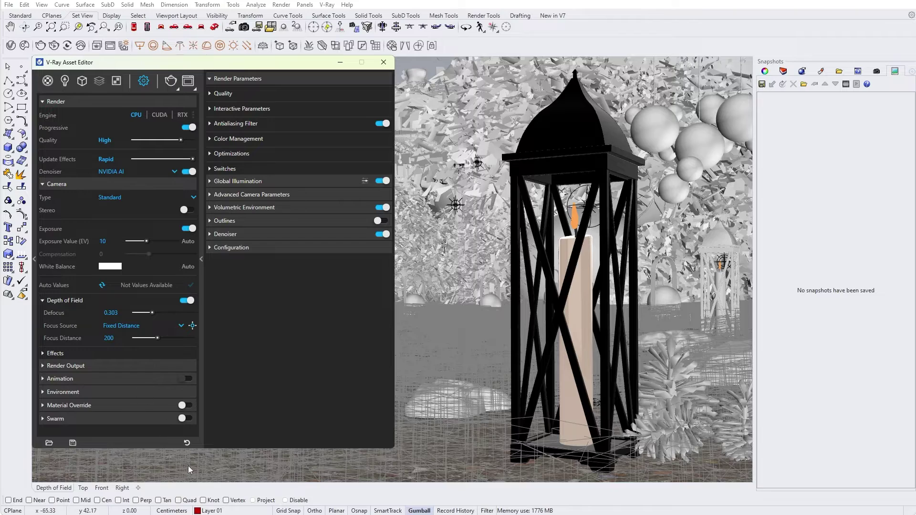
Snap the focus to the lantern's top vertex (distance 85) and start an interactive render
left_click(225, 500)
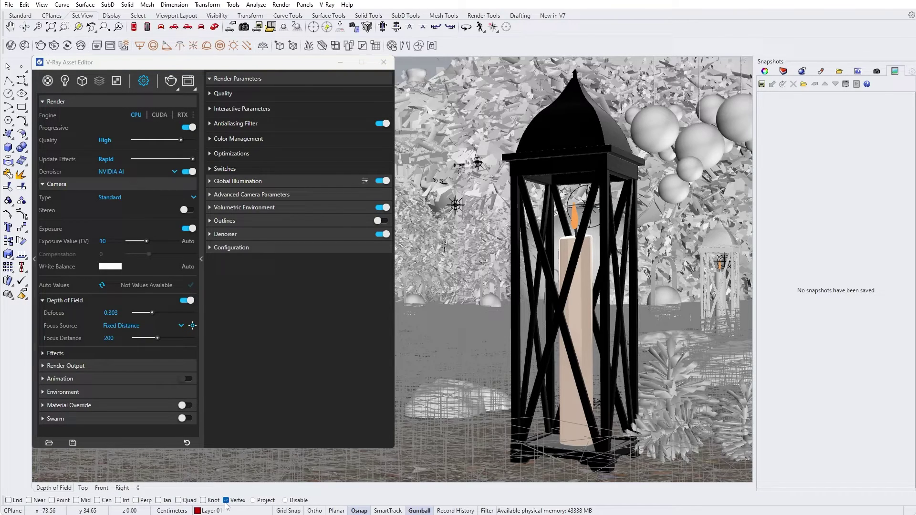
left_click(559, 140)
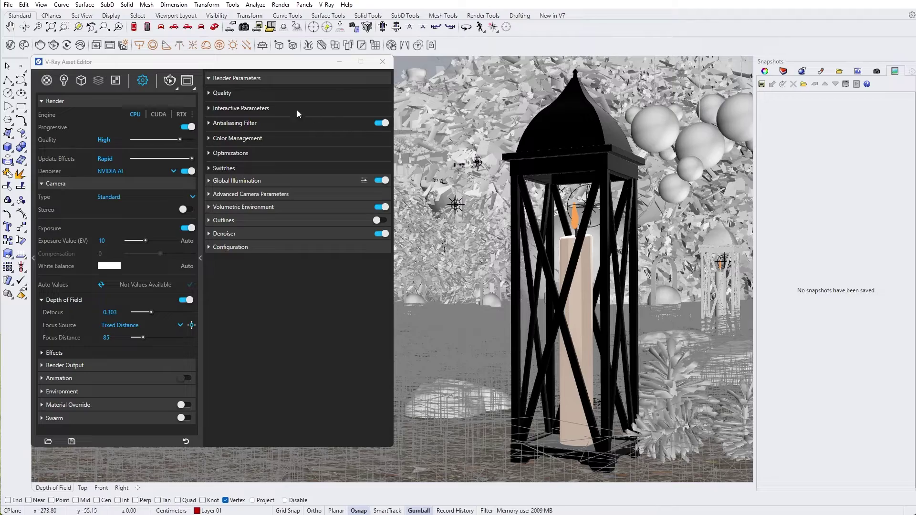
left_click(53, 46)
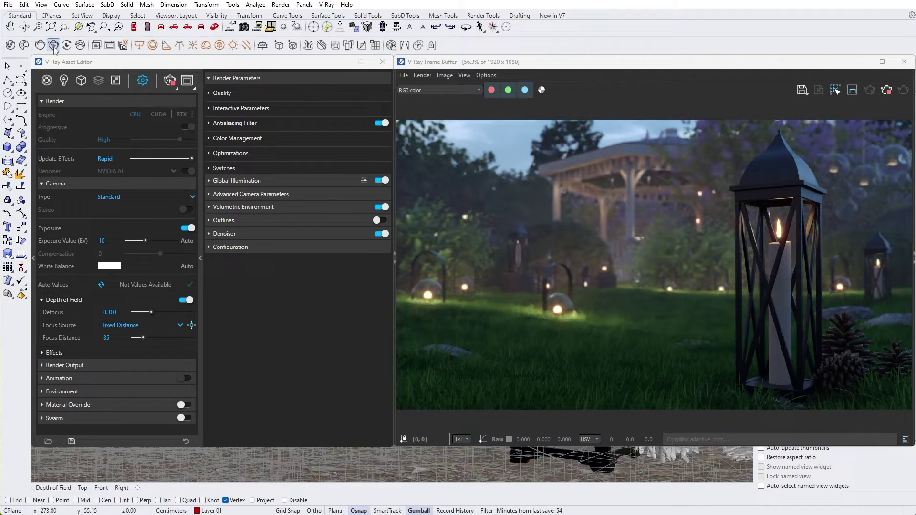
Change the Depth of Field Defocus value to 0.495 to blur the garden behind the lantern
left_click(114, 312)
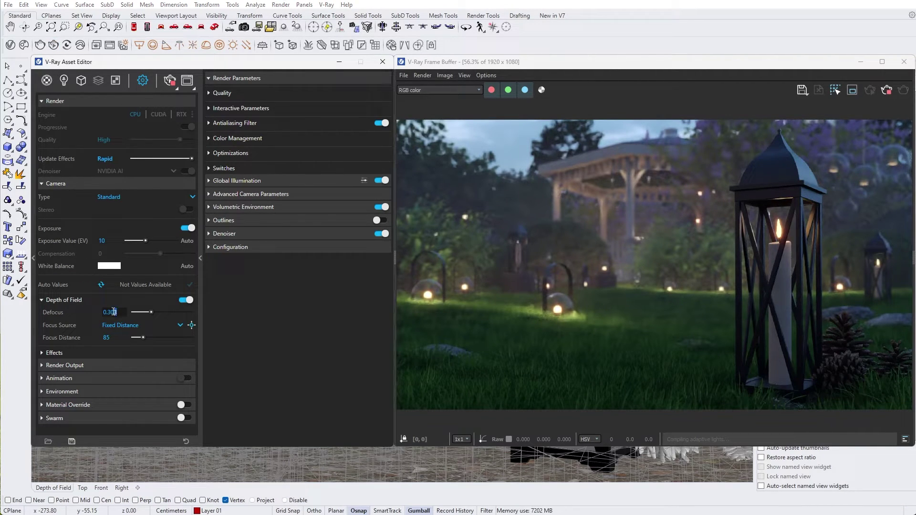
left_click_drag(113, 312, 109, 312)
type("495")
key("Return")
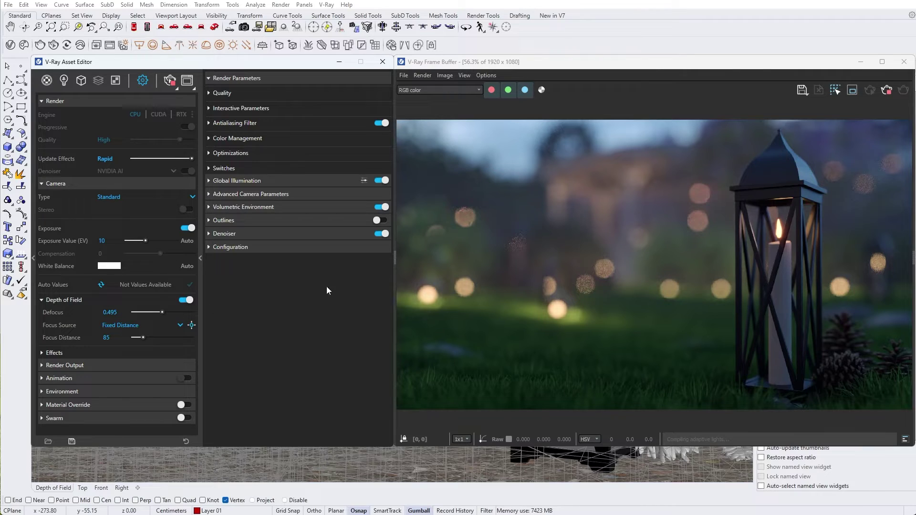
Stop the interactive render and turn on bokeh Blades (5) under Advanced Camera Parameters
left_click(883, 91)
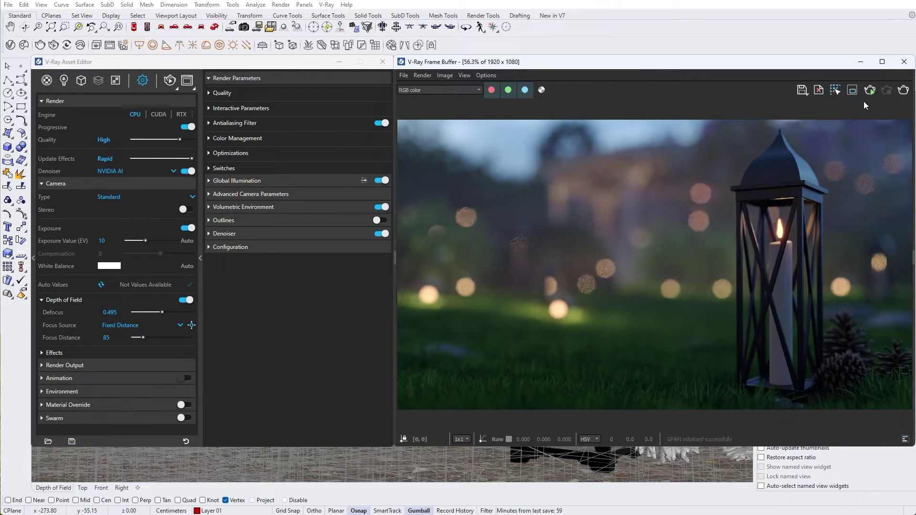
left_click(282, 195)
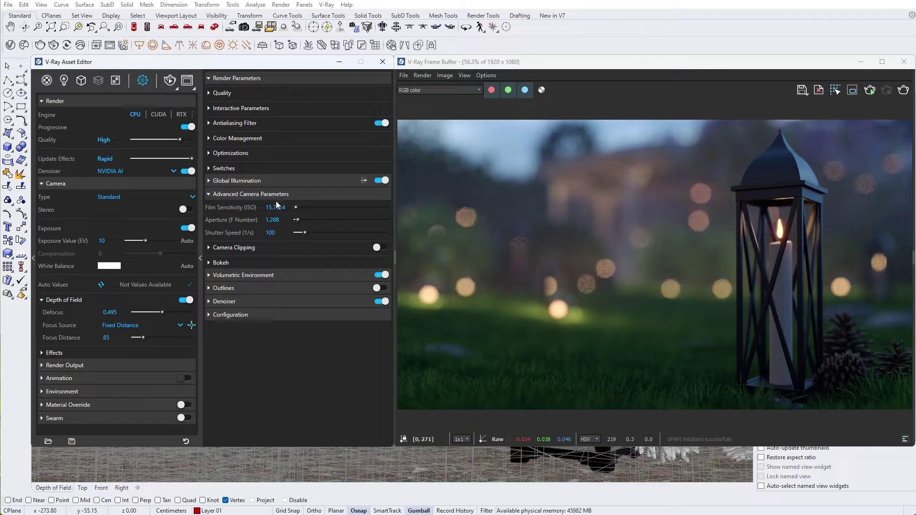
left_click(216, 264)
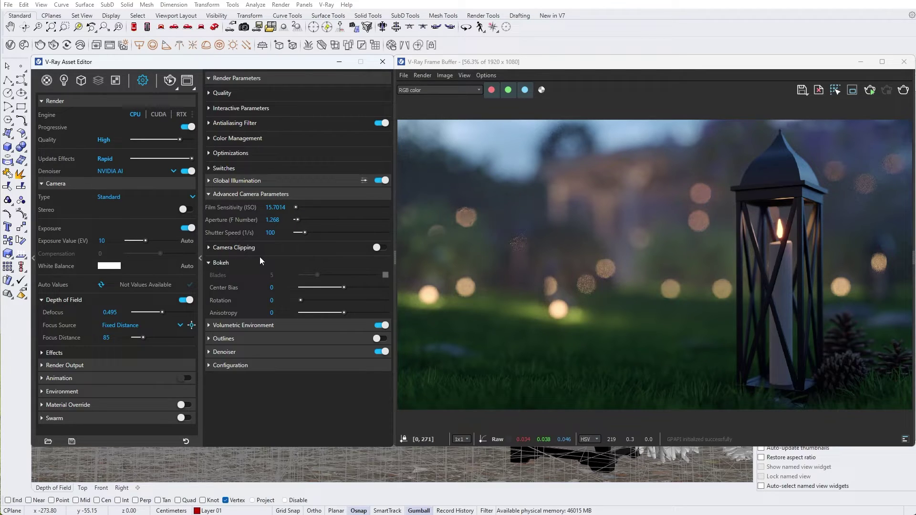
left_click(385, 275)
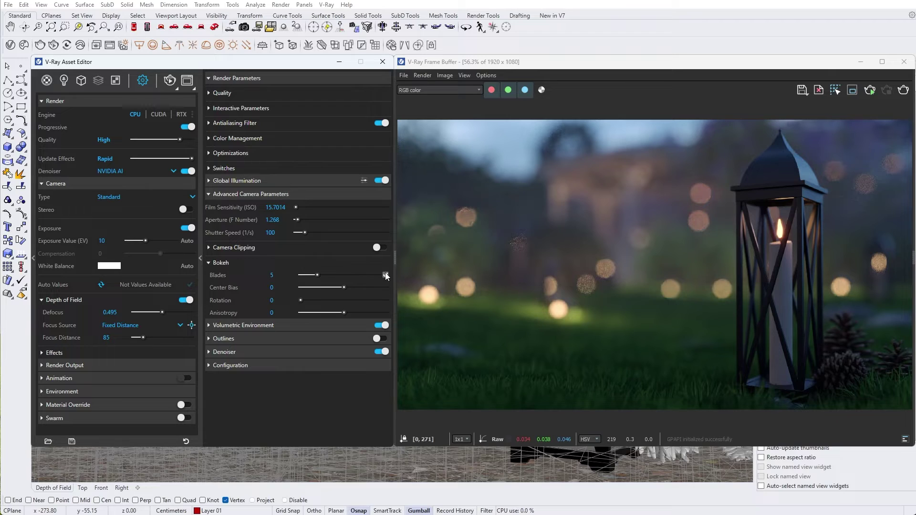
Re-render just a background region, trying 3 bokeh blades before settling on 8
left_click(852, 90)
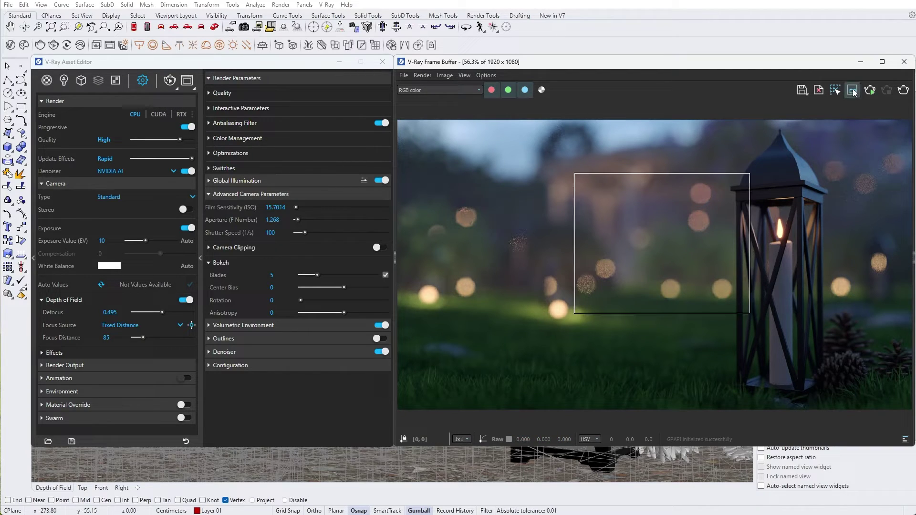
scroll(697, 216, "up", 2)
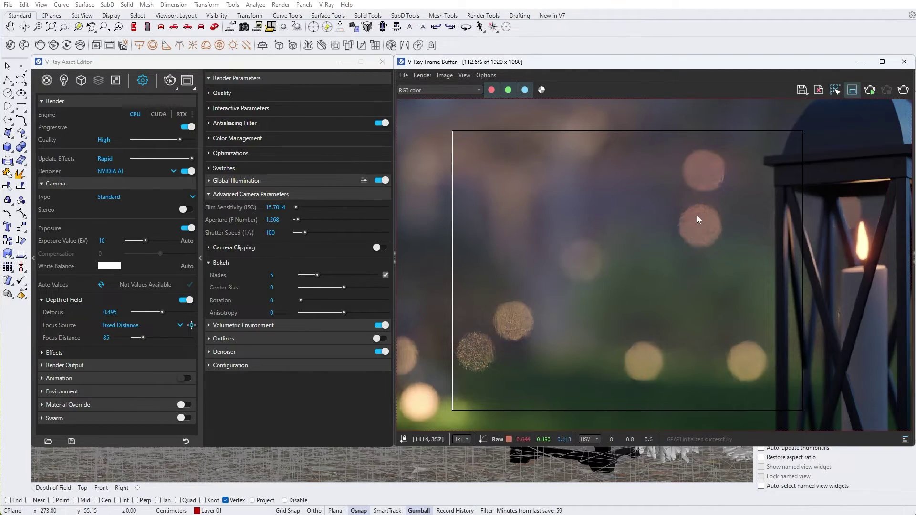
left_click(868, 90)
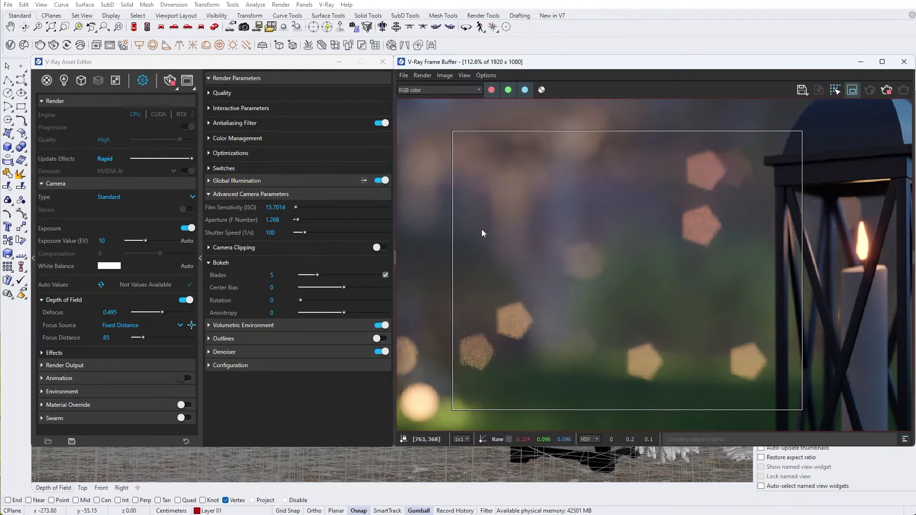
left_click_drag(280, 271, 251, 276)
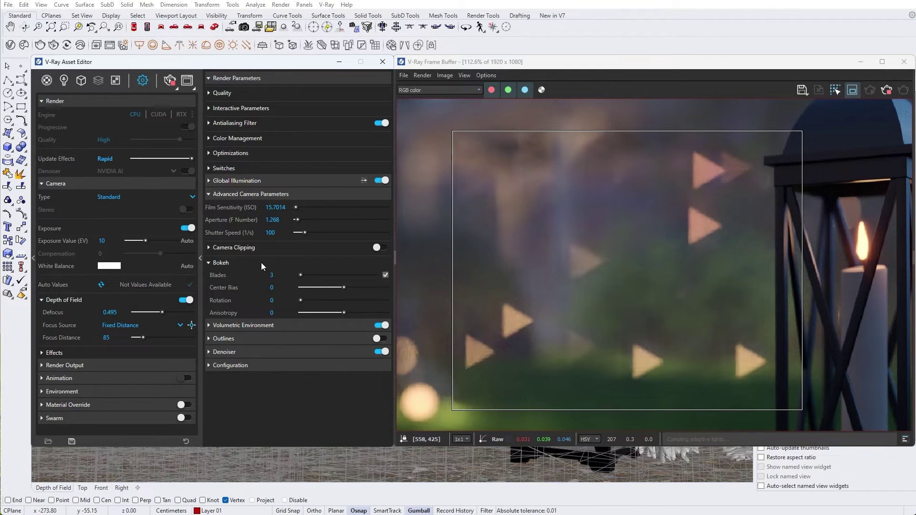
left_click_drag(272, 275, 291, 276)
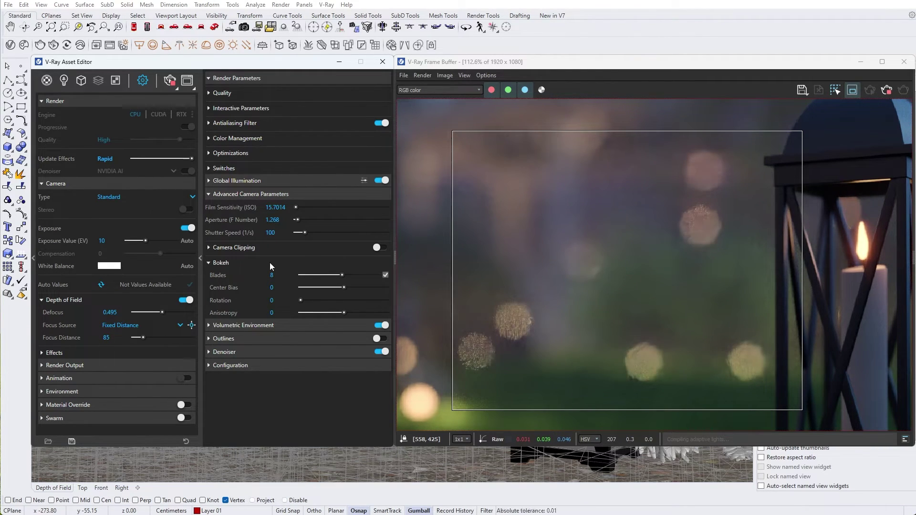
Rotate the bokeh shape by 45 degrees
left_click(271, 300)
type("45")
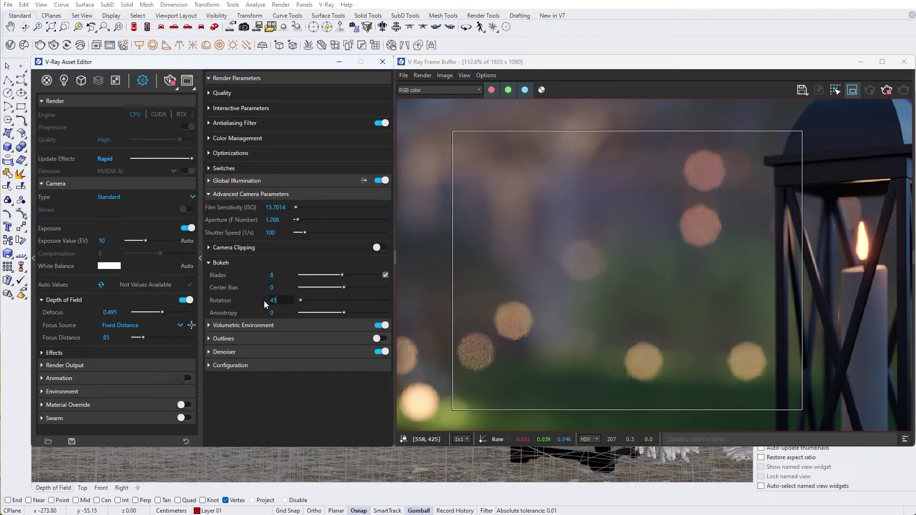
key("Return")
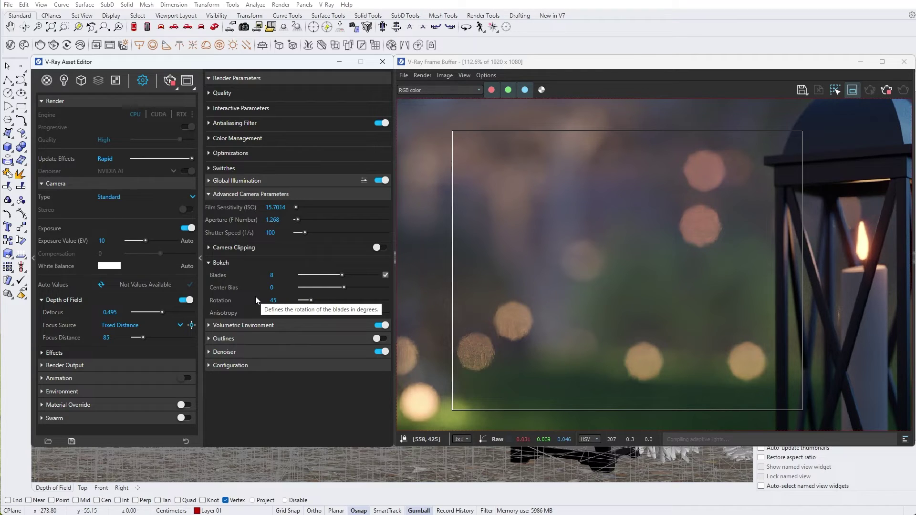
Set bokeh Center Bias to 2 and Anisotropy to 0.25 for stretched, ring-like highlights
left_click(271, 287)
type("2")
key("Return")
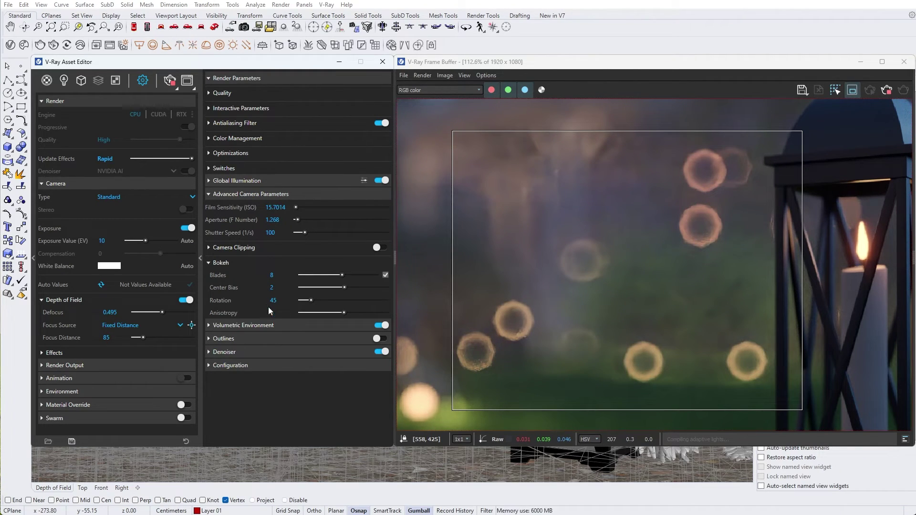
type("0.25")
key("Return")
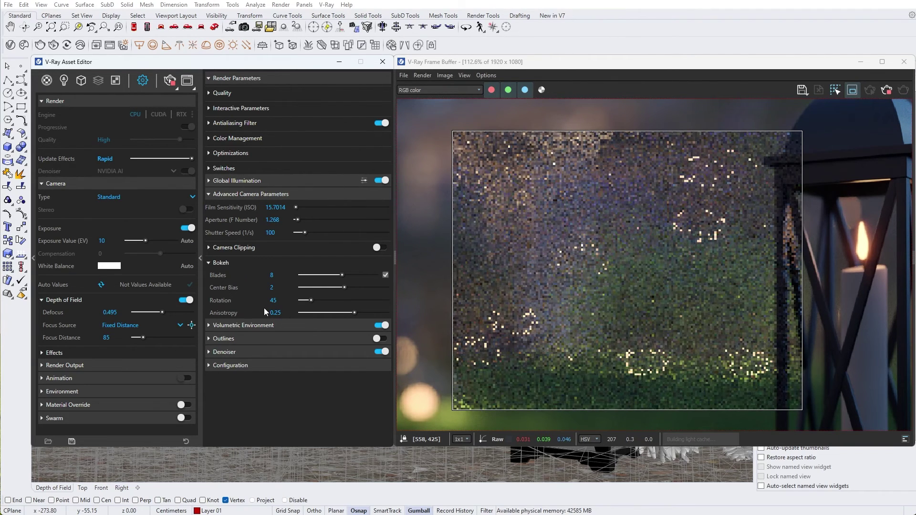